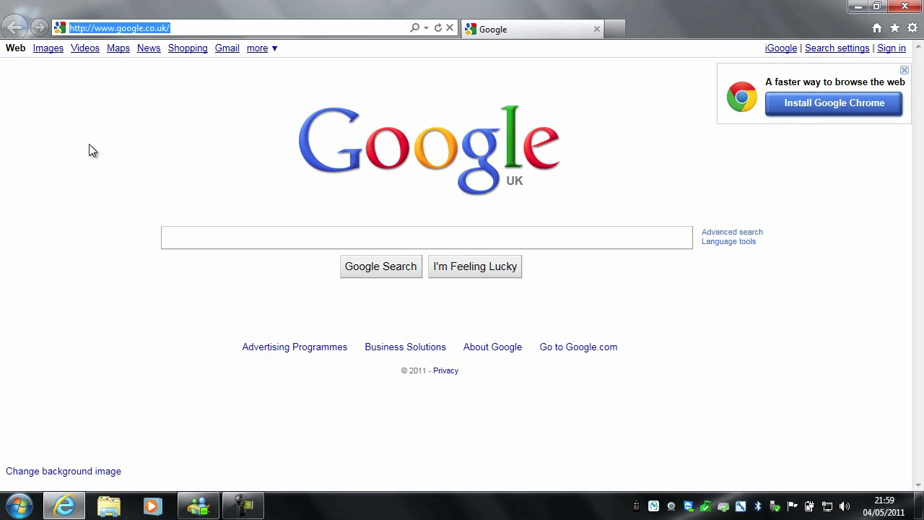
{"action": "type", "text": "htt"}
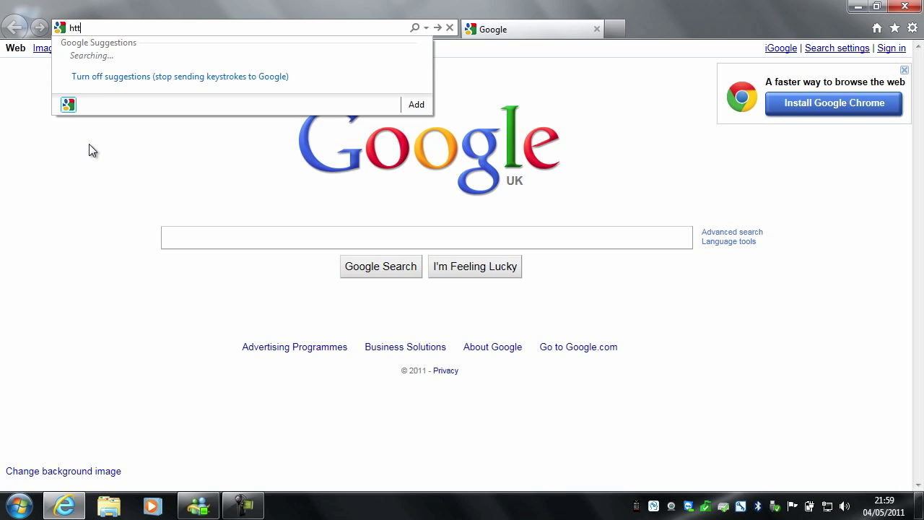
{"action": "type", "text": "ps://"}
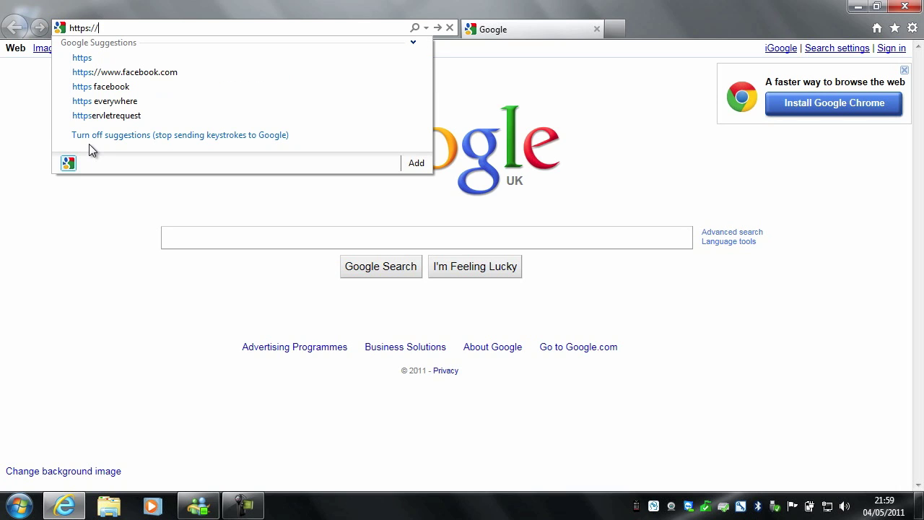
{"action": "type", "text": "172"}
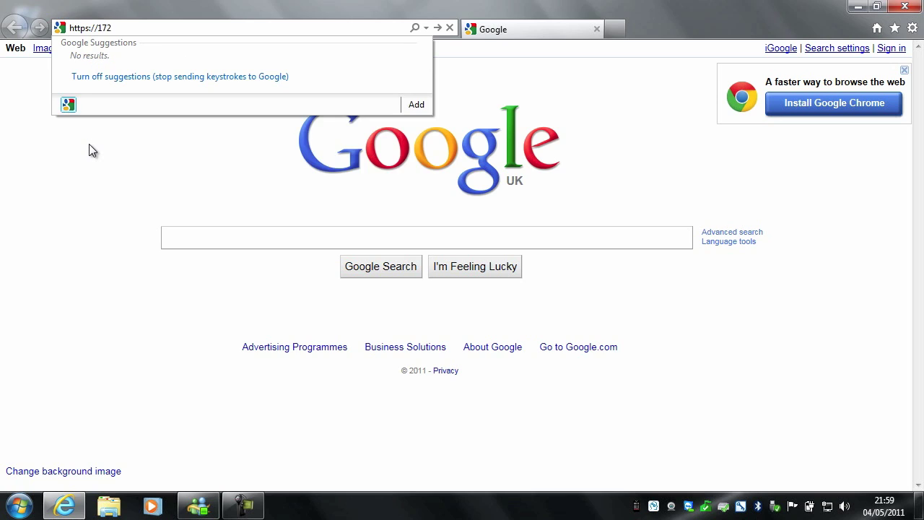
{"action": "type", "text": ".18.3.28/"}
{"action": "key", "text": "Return"}
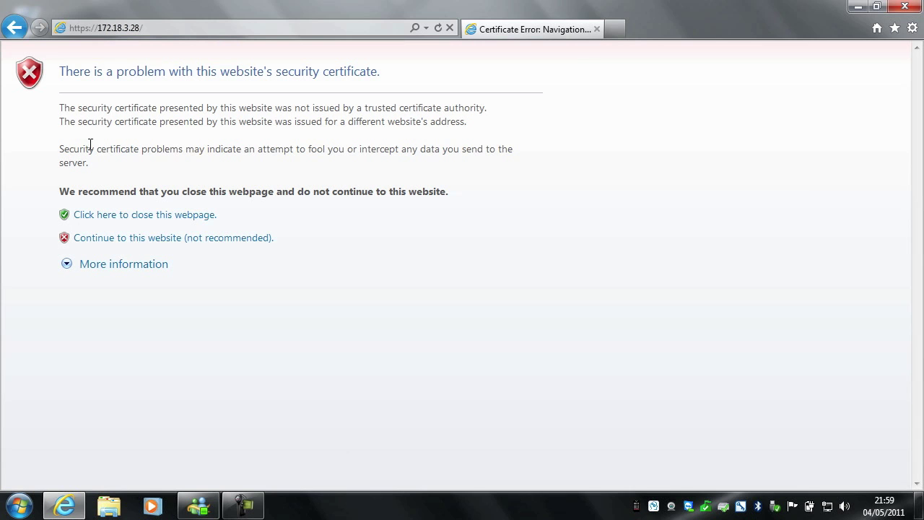
Step: Accept the certificate warning and log in to iLO 2 with the user's login name and password
{"action": "left_click", "coordinate": [178, 241]}
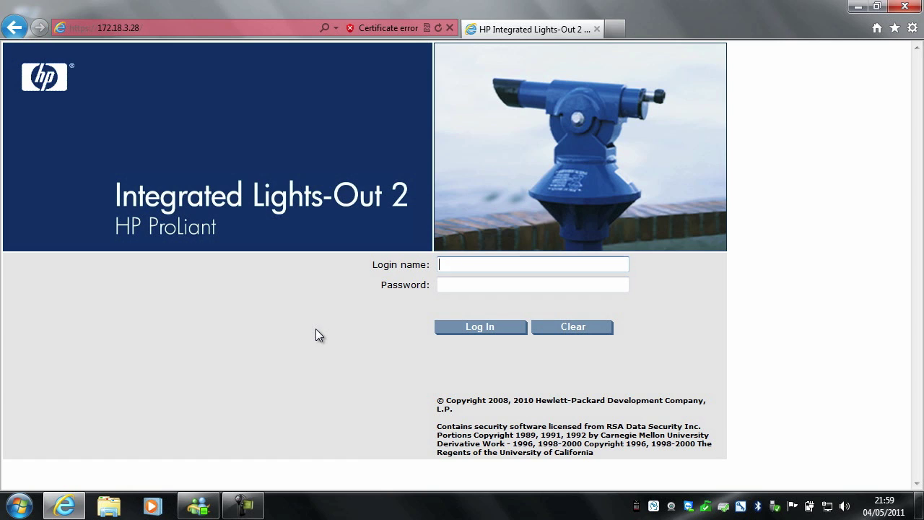
{"action": "key", "text": "Tab"}
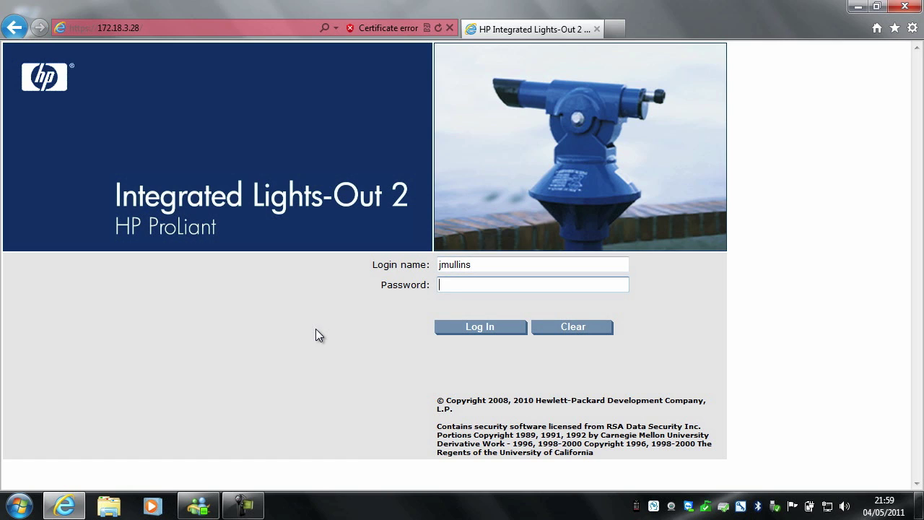
{"action": "type", "text": "*********"}
{"action": "key", "text": "Return"}
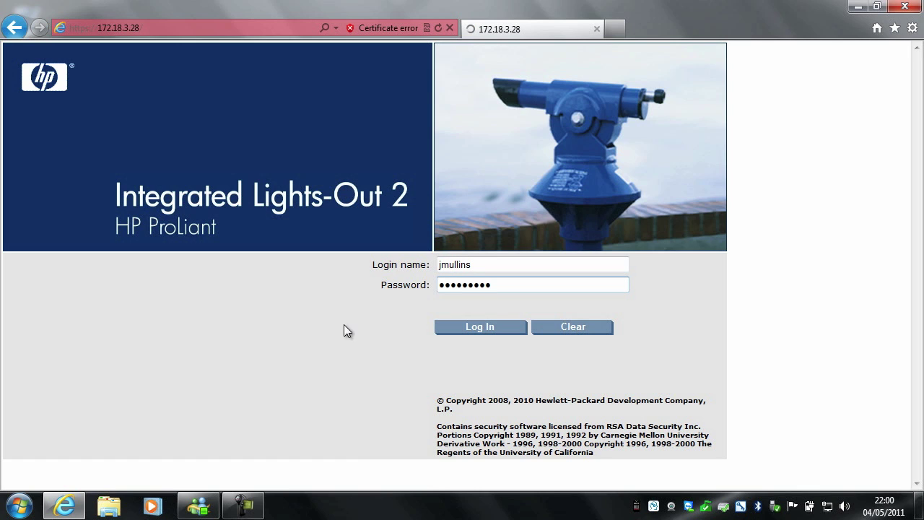
{"action": "left_click", "coordinate": [481, 325]}
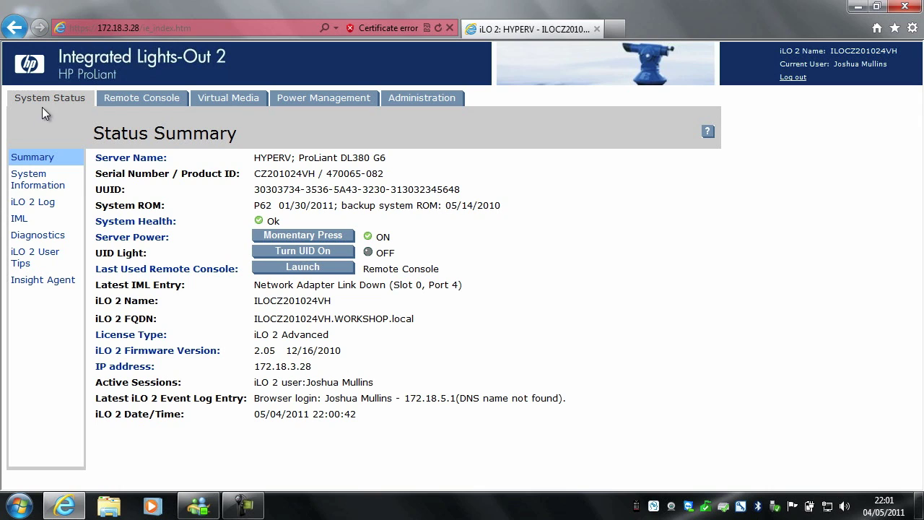
Step: Review system health, fan status, the temperature table and power readings under System Information
{"action": "left_click", "coordinate": [36, 189]}
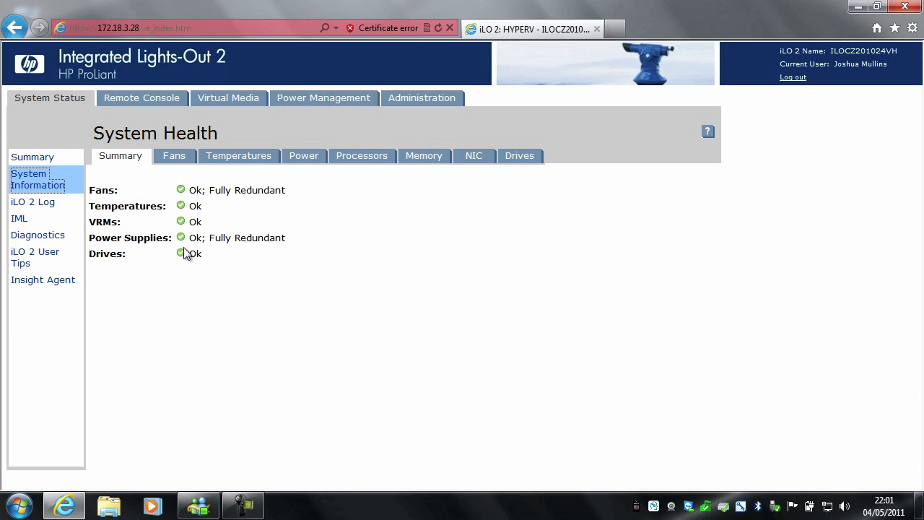
{"action": "left_click", "coordinate": [173, 158]}
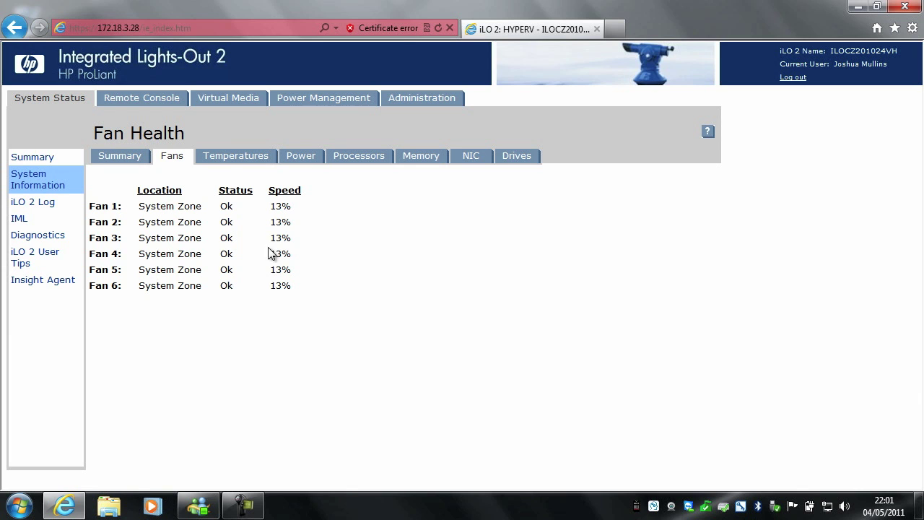
{"action": "left_click", "coordinate": [228, 158]}
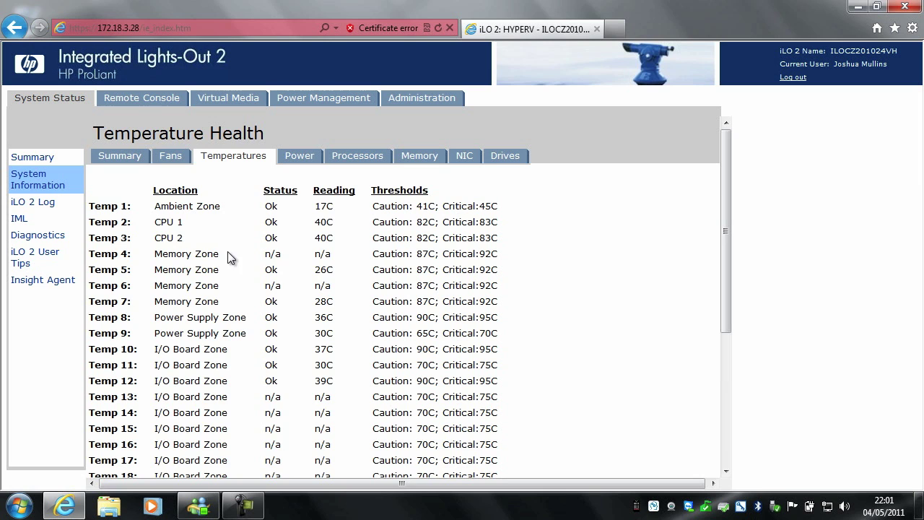
{"action": "scroll", "coordinate": [232, 222], "scroll_direction": "down", "scroll_amount": 3}
{"action": "scroll", "coordinate": [326, 245], "scroll_direction": "down", "scroll_amount": 4}
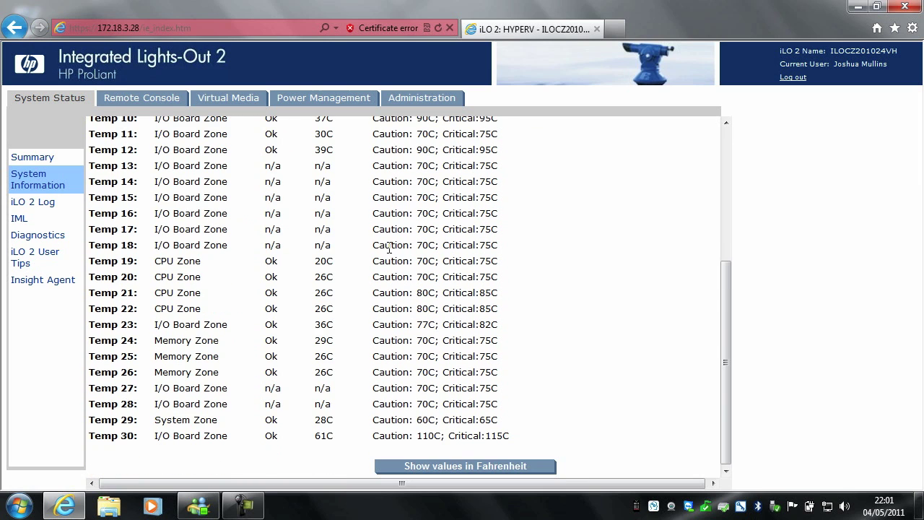
{"action": "scroll", "coordinate": [325, 267], "scroll_direction": "up", "scroll_amount": 2}
{"action": "scroll", "coordinate": [325, 268], "scroll_direction": "up", "scroll_amount": 3}
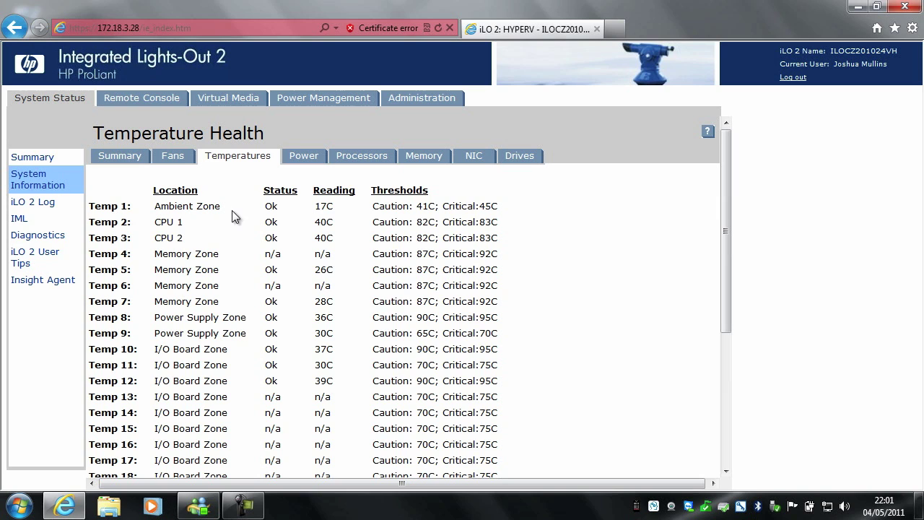
{"action": "scroll", "coordinate": [309, 202], "scroll_direction": "down", "scroll_amount": 2}
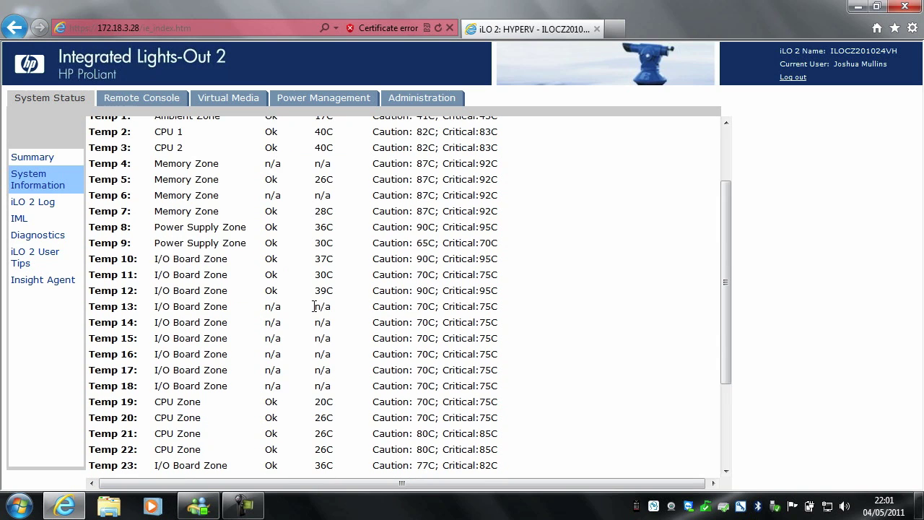
{"action": "scroll", "coordinate": [303, 205], "scroll_direction": "up", "scroll_amount": 2}
{"action": "left_click", "coordinate": [302, 160]}
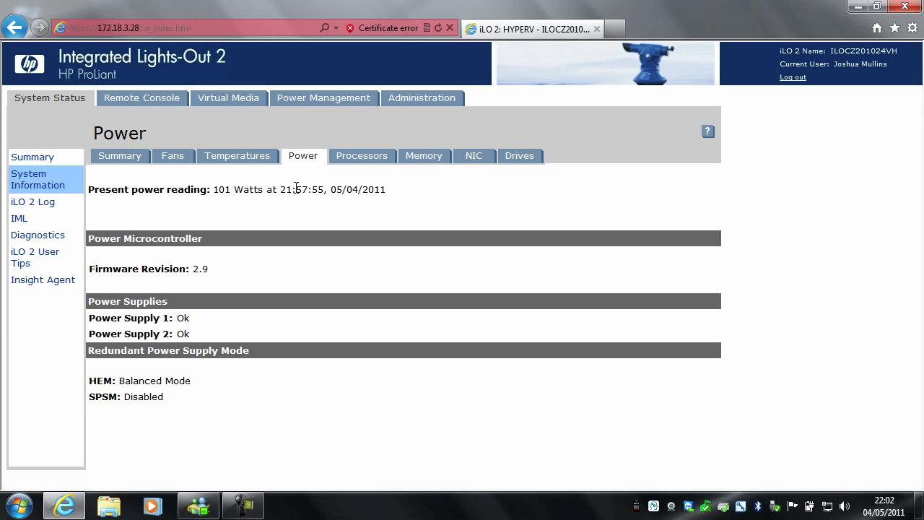
Step: Review processor 1's speed and core details on the Processors tab
{"action": "left_click", "coordinate": [364, 166]}
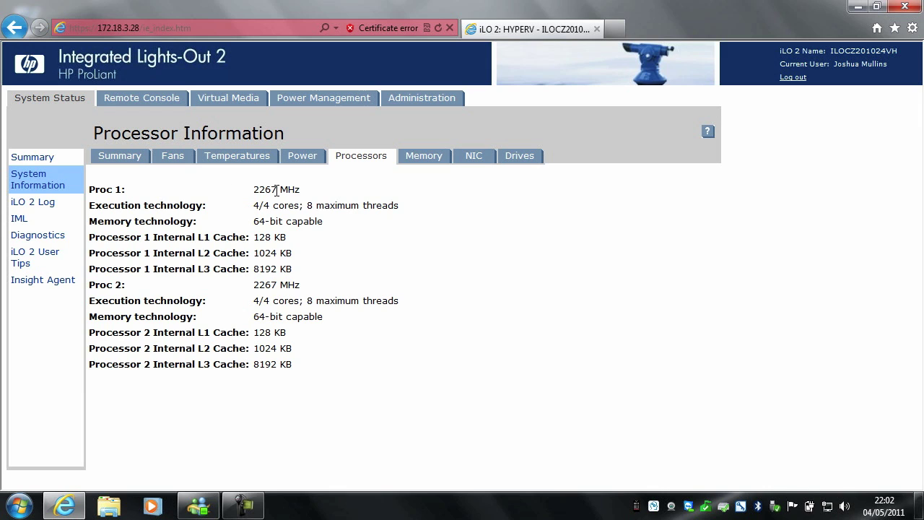
{"action": "left_click_drag", "start_coordinate": [201, 299], "coordinate": [324, 301]}
{"action": "left_click", "coordinate": [348, 231]}
Step: Check the memory slots and the Port 1 NIC and iSCSI MAC addresses, then view drive status
{"action": "left_click", "coordinate": [437, 158]}
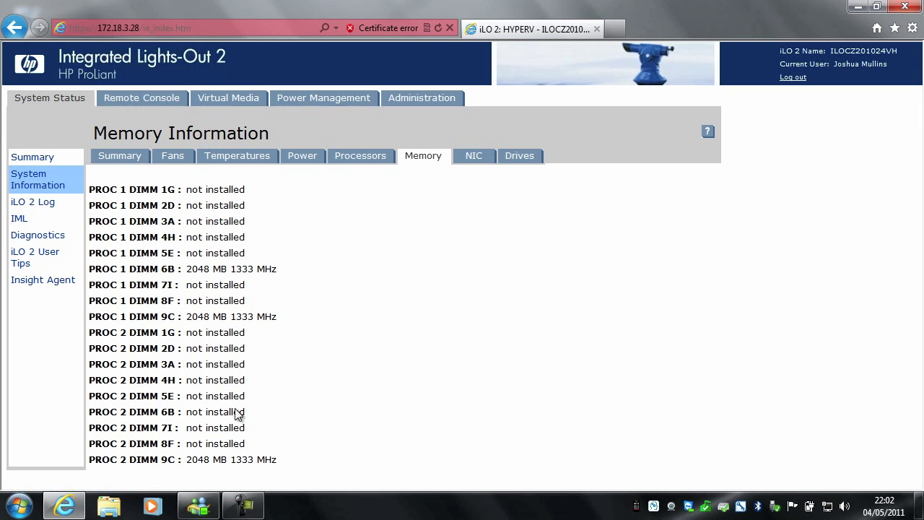
{"action": "left_click", "coordinate": [476, 156]}
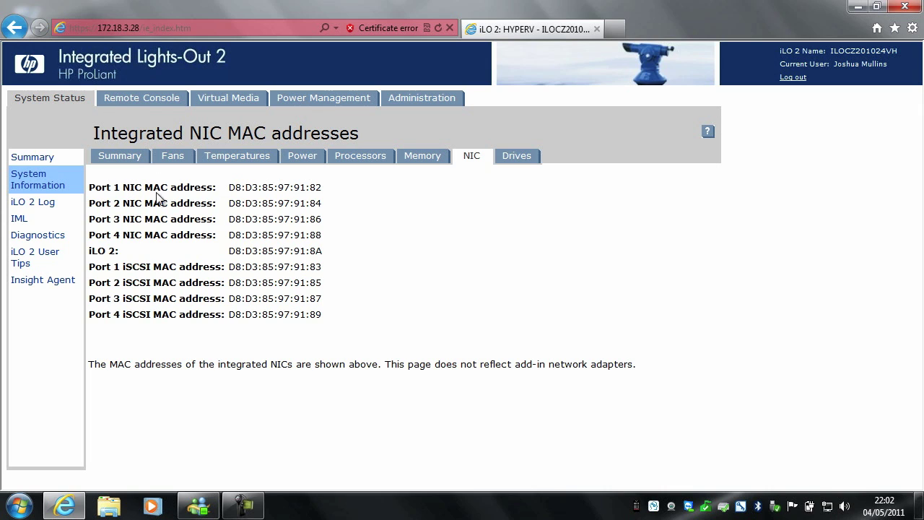
{"action": "left_click_drag", "start_coordinate": [89, 187], "coordinate": [220, 202]}
{"action": "left_click_drag", "start_coordinate": [112, 266], "coordinate": [179, 268]}
{"action": "left_click", "coordinate": [420, 284]}
{"action": "left_click", "coordinate": [516, 155]}
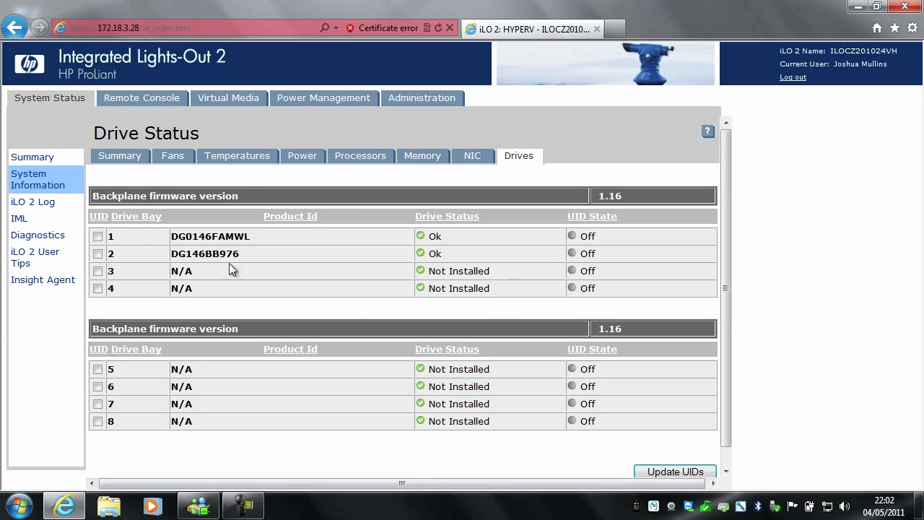
Step: Turn the UID lights for drive bays 1 and 2 on, then back off
{"action": "left_click", "coordinate": [98, 236]}
{"action": "left_click", "coordinate": [98, 254]}
{"action": "left_click", "coordinate": [675, 472]}
{"action": "left_click", "coordinate": [98, 236]}
{"action": "left_click", "coordinate": [98, 253]}
{"action": "left_click", "coordinate": [679, 465]}
{"action": "left_click", "coordinate": [32, 207]}
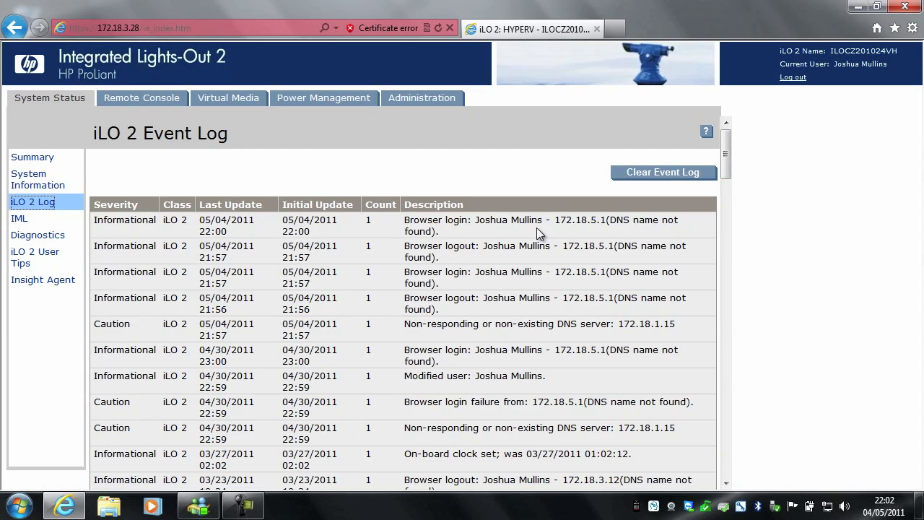
Step: Clear the iLO 2 event log after scrolling through its entries
{"action": "scroll", "coordinate": [537, 227], "scroll_direction": "down", "scroll_amount": 3}
{"action": "scroll", "coordinate": [536, 228], "scroll_direction": "down", "scroll_amount": 5}
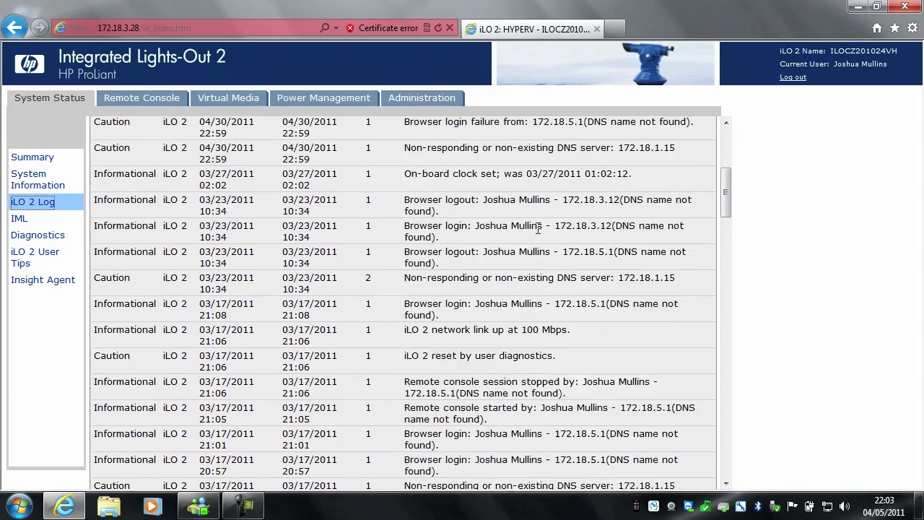
{"action": "scroll", "coordinate": [536, 227], "scroll_direction": "up", "scroll_amount": 6}
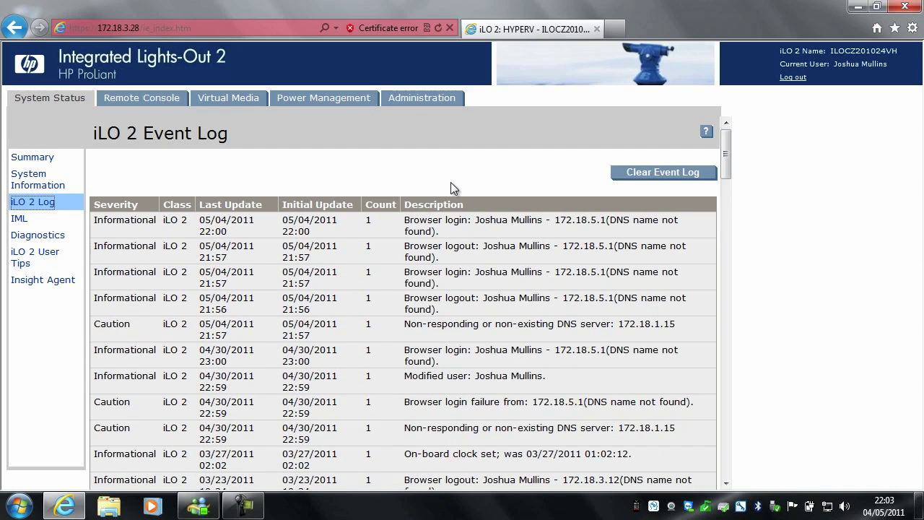
{"action": "left_click", "coordinate": [668, 172]}
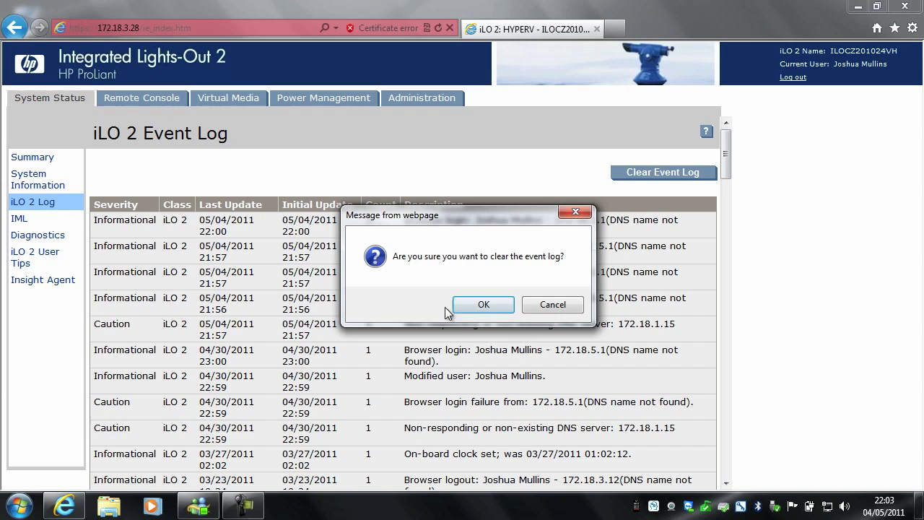
{"action": "left_click", "coordinate": [478, 308]}
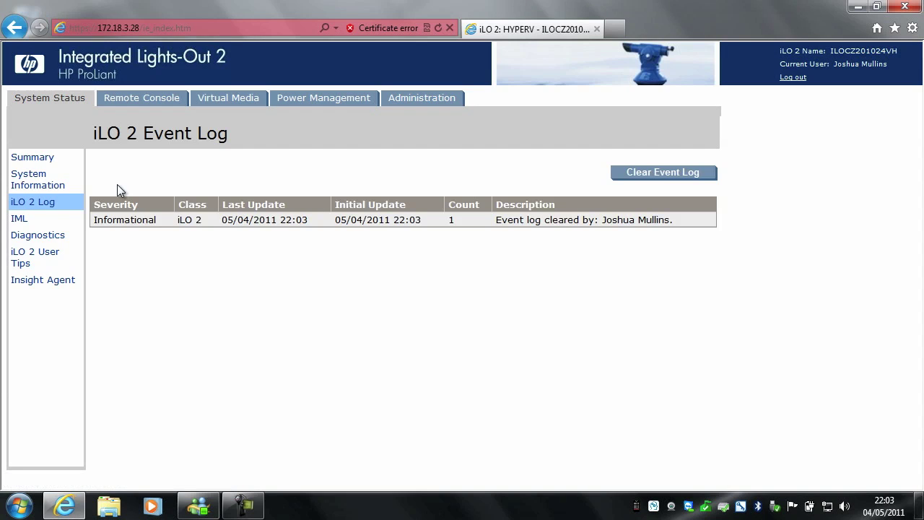
Step: Review the ROM-flashed and link-down entries in the Integrated Management Log, then clear it
{"action": "left_click", "coordinate": [18, 218]}
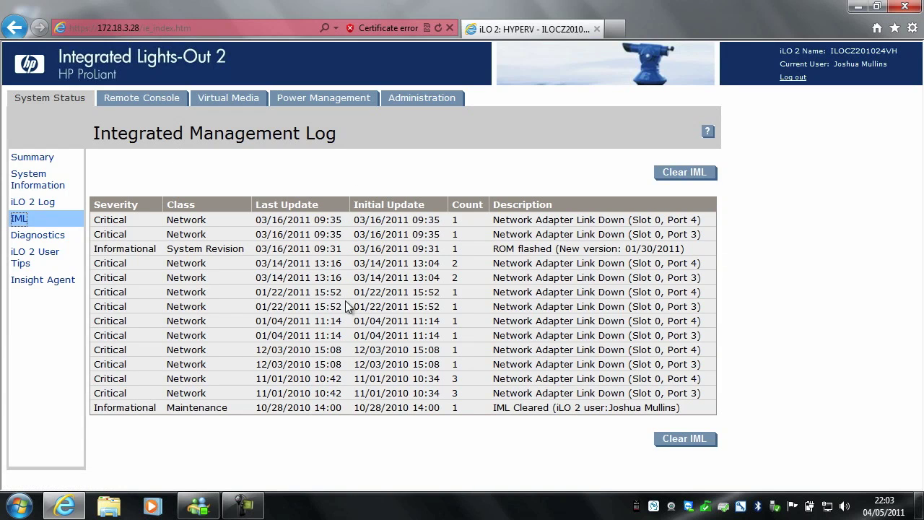
{"action": "left_click_drag", "start_coordinate": [491, 248], "coordinate": [681, 249]}
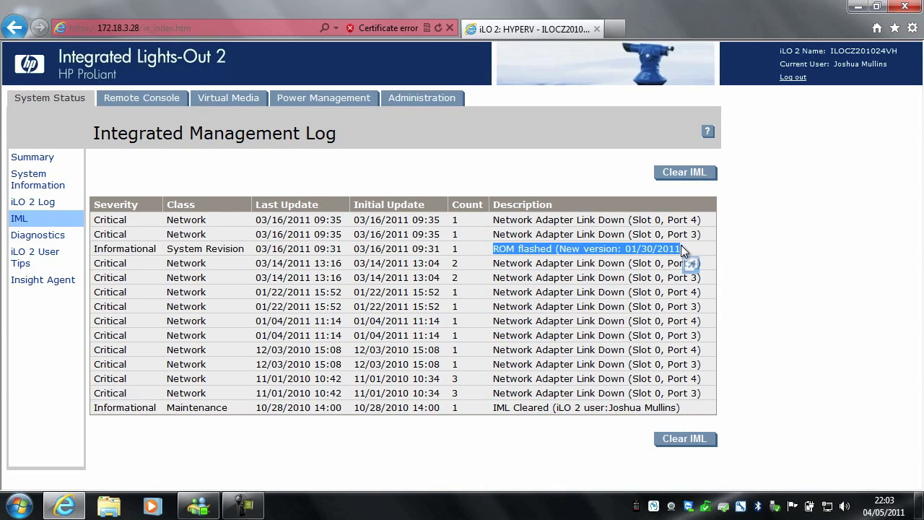
{"action": "left_click_drag", "start_coordinate": [494, 263], "coordinate": [656, 264]}
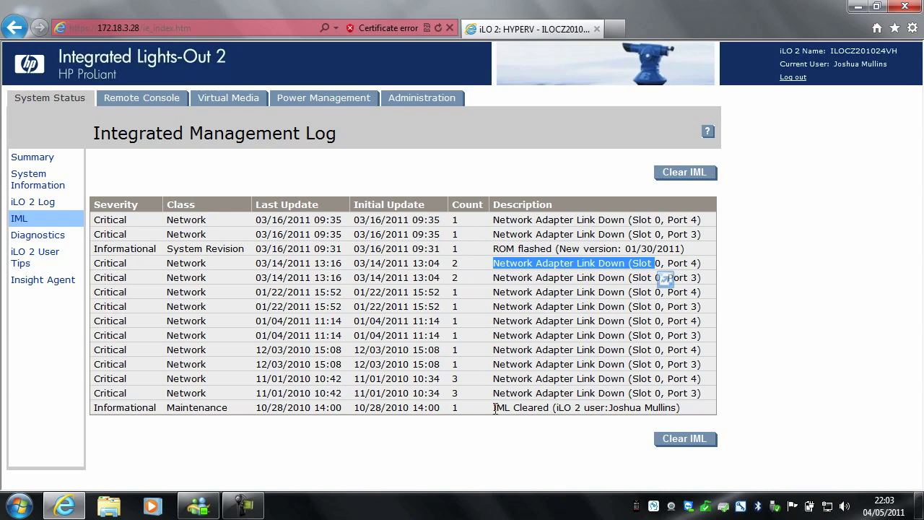
{"action": "left_click_drag", "start_coordinate": [629, 393], "coordinate": [625, 402]}
{"action": "left_click", "coordinate": [681, 175]}
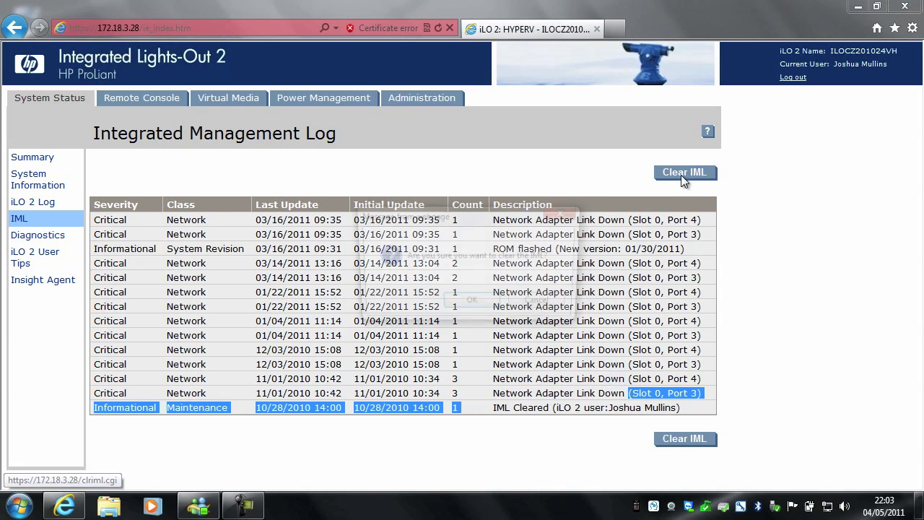
{"action": "left_click", "coordinate": [482, 305]}
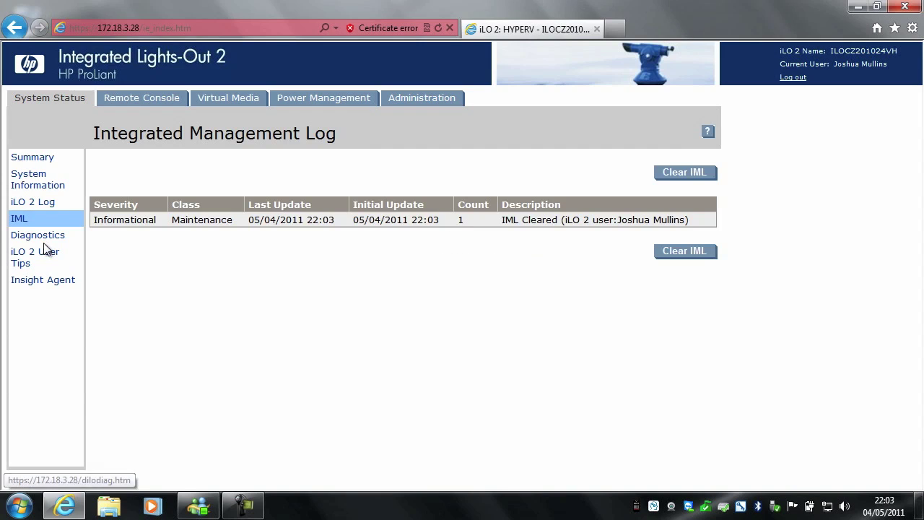
{"action": "left_click", "coordinate": [44, 240]}
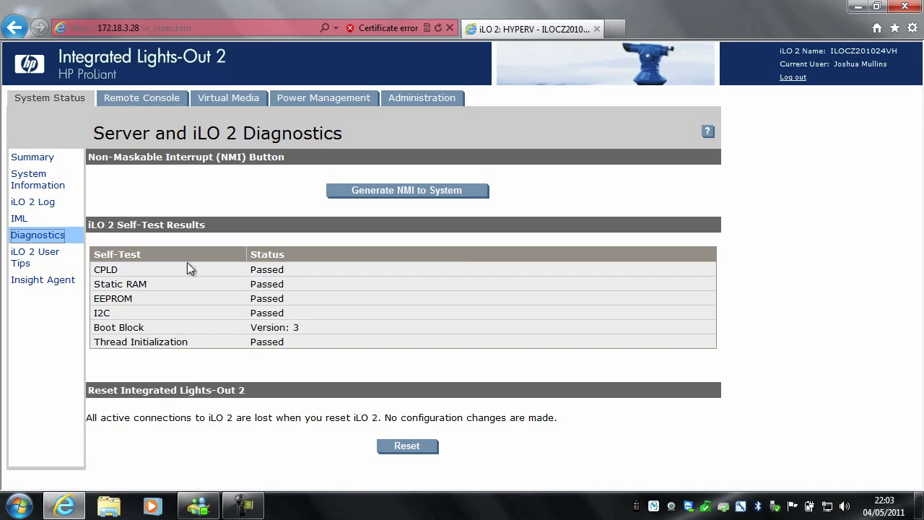
Step: Browse the User Tips, Insight Agent and Status Summary pages, then go to Remote Console
{"action": "left_click", "coordinate": [32, 255]}
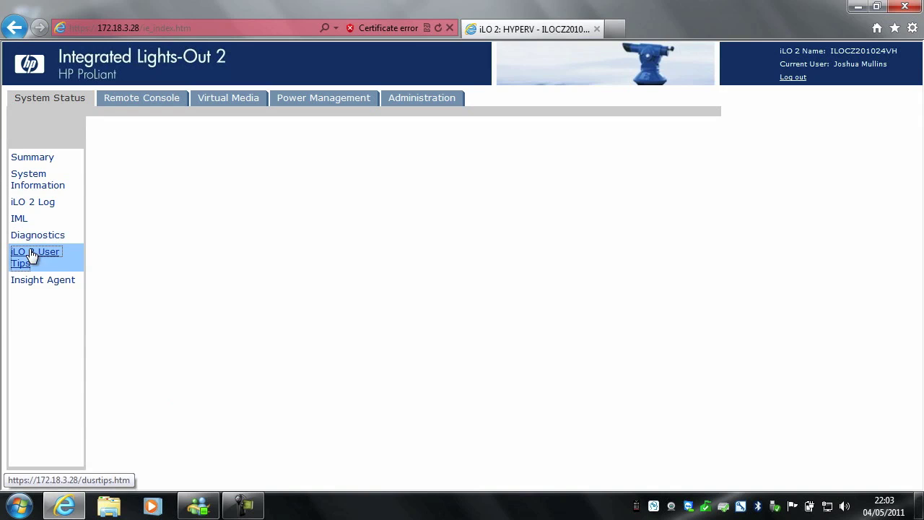
{"action": "left_click", "coordinate": [21, 282]}
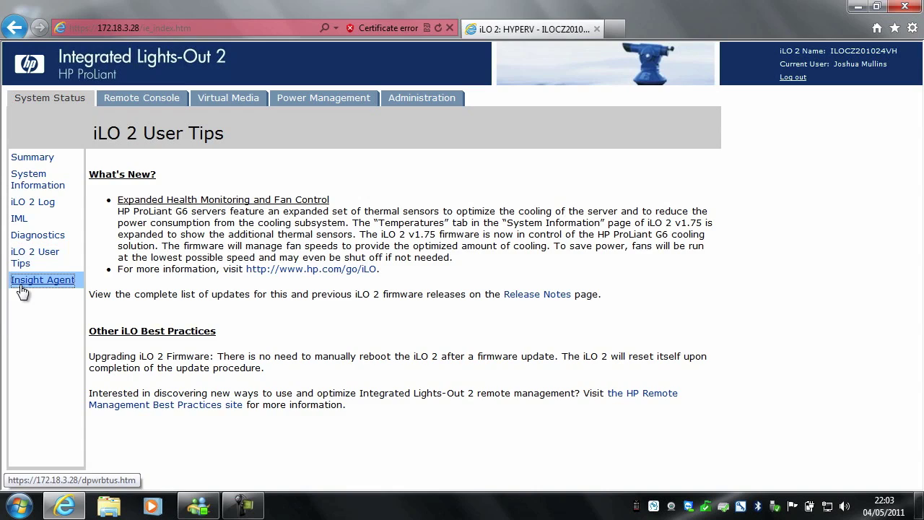
{"action": "left_click", "coordinate": [21, 157]}
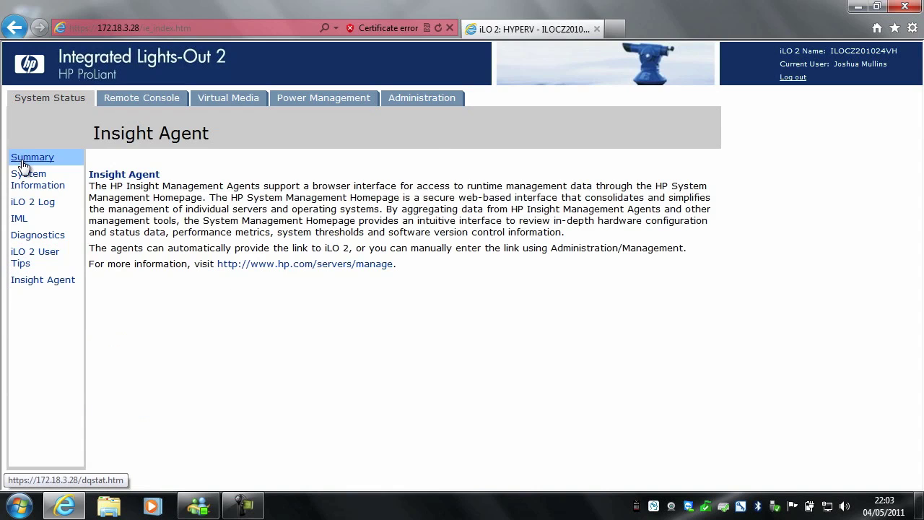
{"action": "left_click", "coordinate": [133, 99]}
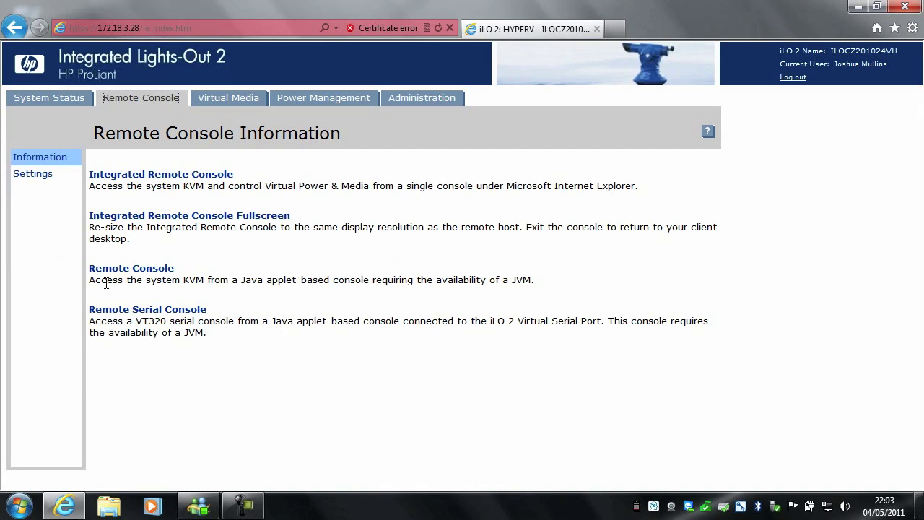
{"action": "left_click_drag", "start_coordinate": [89, 282], "coordinate": [265, 282]}
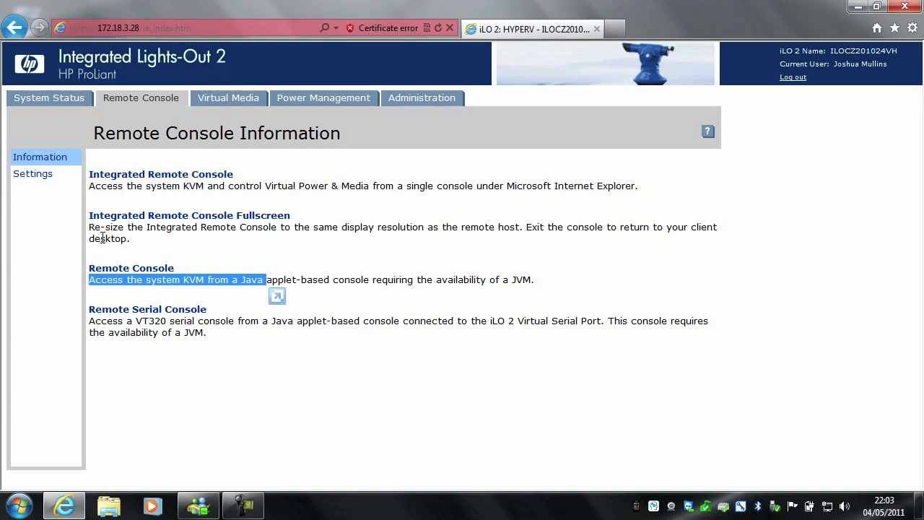
{"action": "left_click_drag", "start_coordinate": [102, 229], "coordinate": [221, 241]}
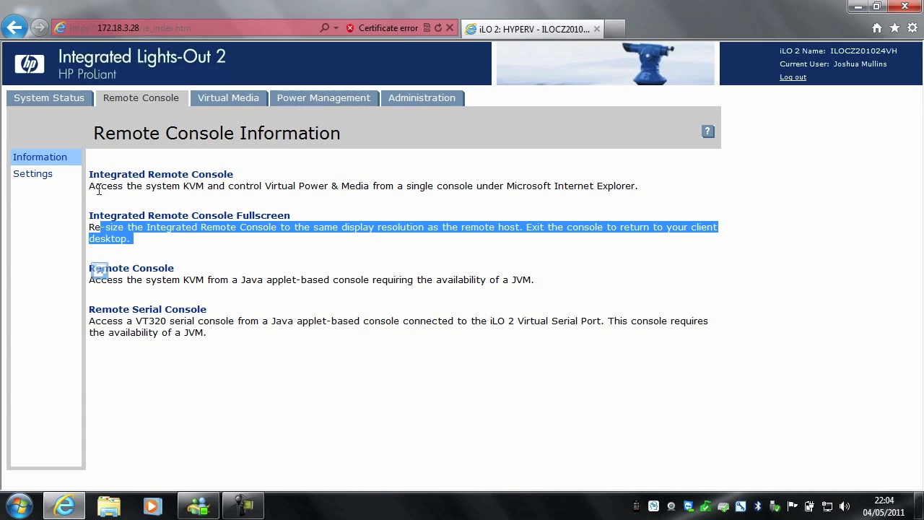
{"action": "triple_click", "coordinate": [217, 190]}
{"action": "left_click", "coordinate": [218, 190]}
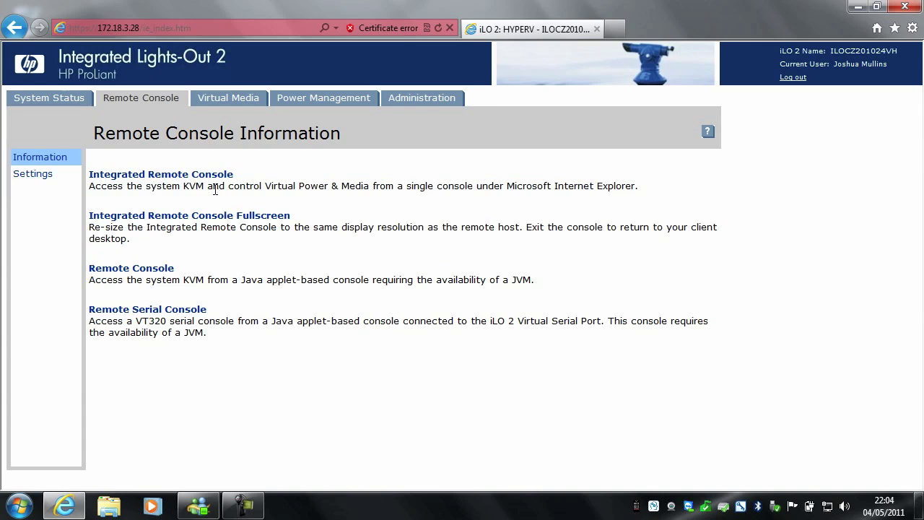
Step: Launch the Integrated Remote Console and send Ctrl-Alt-Del to the server
{"action": "left_click", "coordinate": [167, 177]}
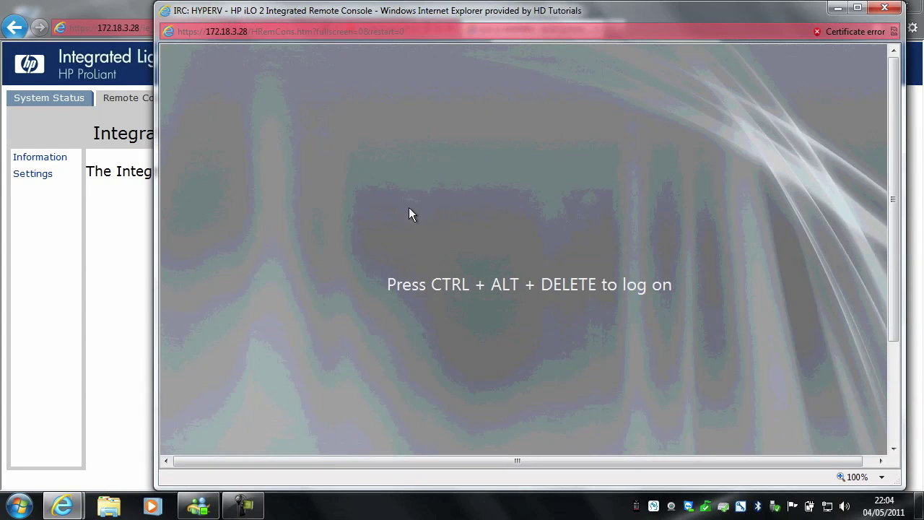
{"action": "mouse_move", "coordinate": [473, 47]}
{"action": "left_click", "coordinate": [693, 52]}
{"action": "left_click", "coordinate": [719, 77]}
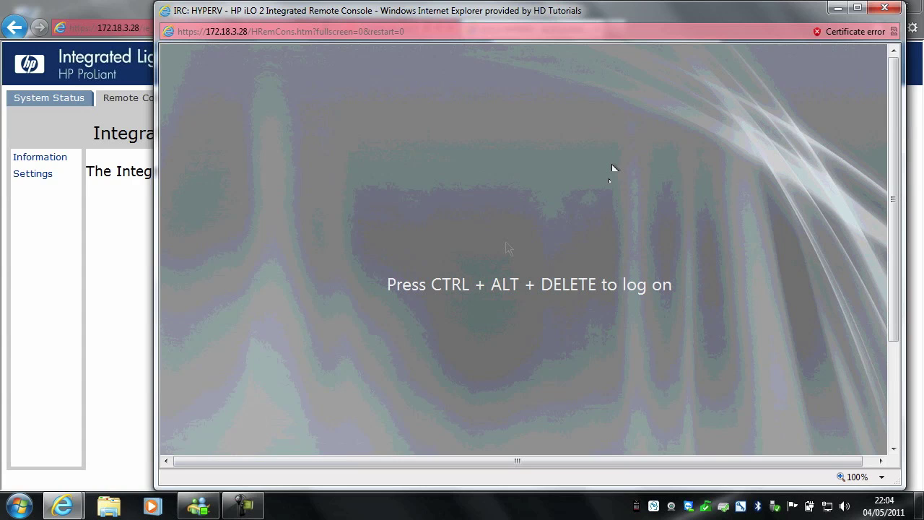
Step: Log on to HYPERV as Administrator with the account password
{"action": "left_click", "coordinate": [691, 51]}
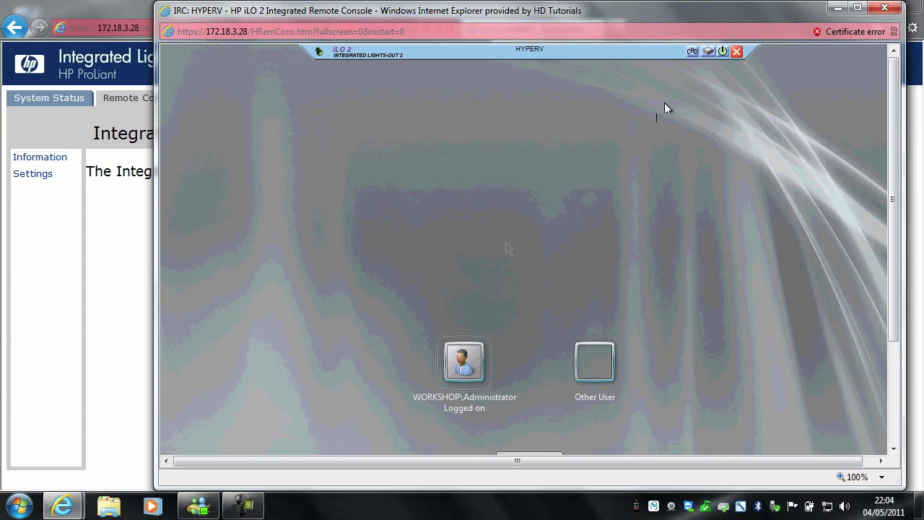
{"action": "left_click", "coordinate": [455, 368]}
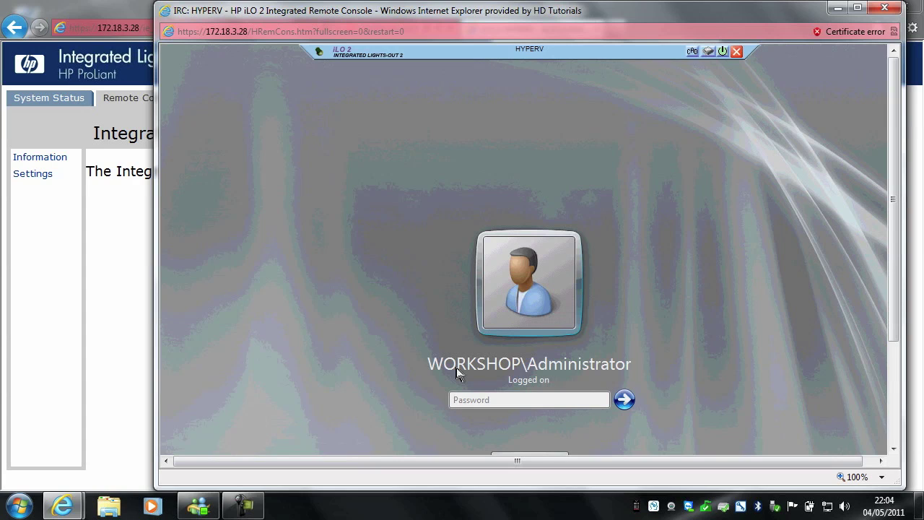
{"action": "key", "text": "Return"}
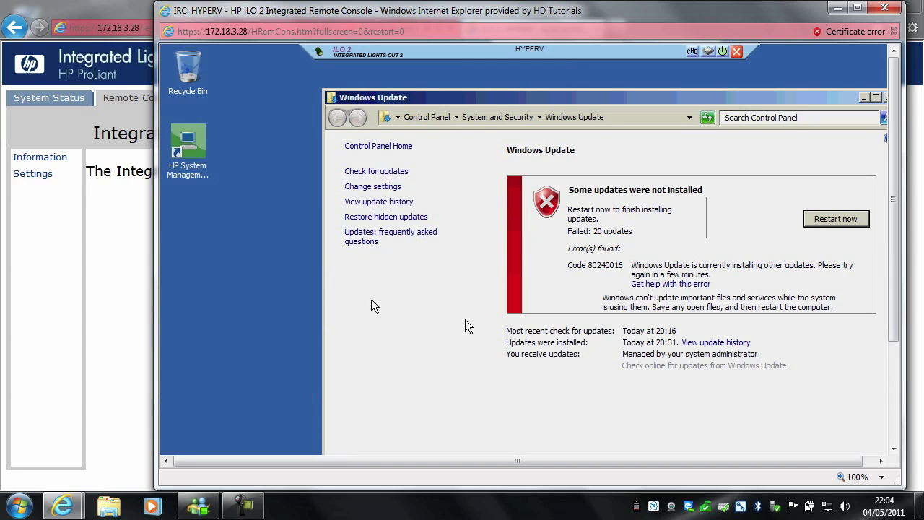
Step: Choose Restart now in the remote Windows Update window to reboot HYPERV
{"action": "left_click", "coordinate": [823, 220]}
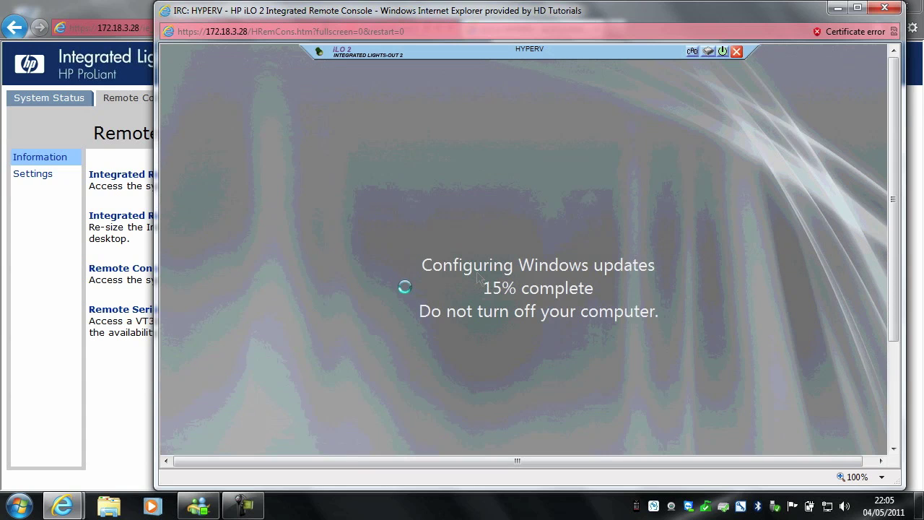
Step: Close the Integrated Remote Console window and switch to the Virtual Media page
{"action": "left_click", "coordinate": [838, 8]}
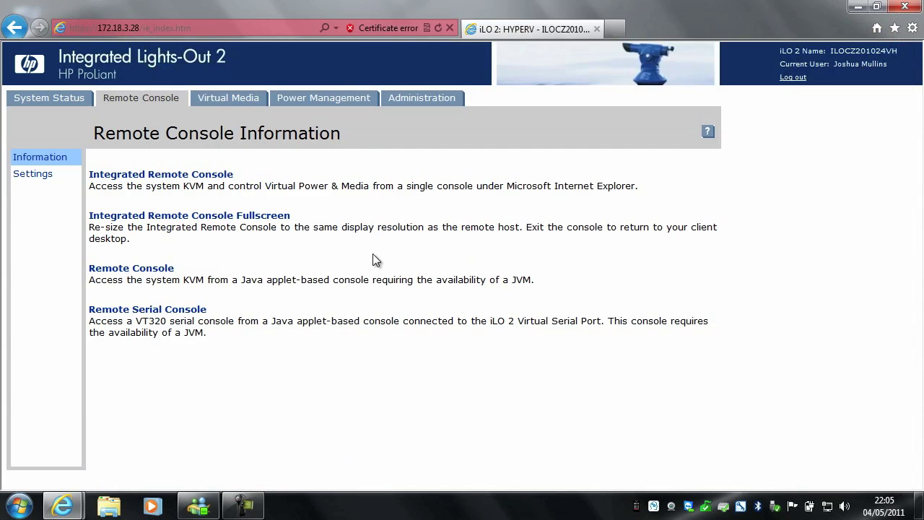
{"action": "left_click", "coordinate": [226, 102]}
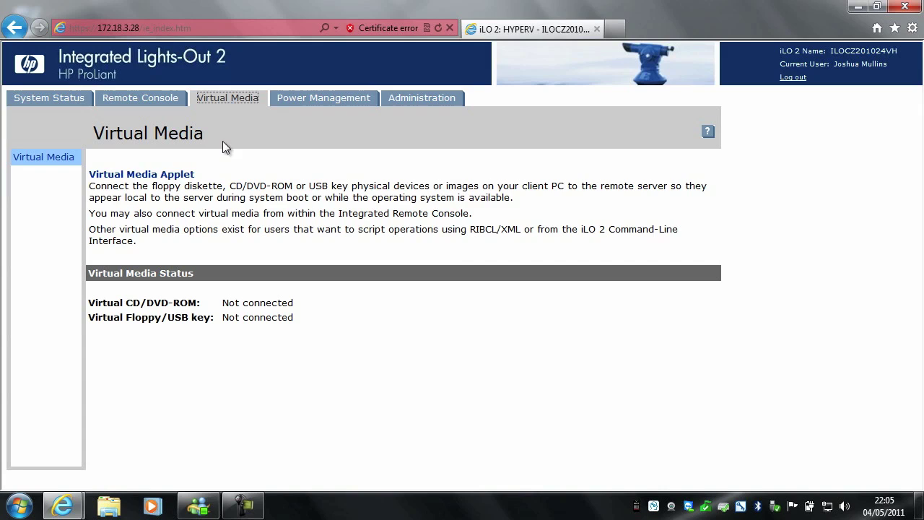
Step: Launch the Virtual Media applet, always trusting content from its publisher
{"action": "left_click", "coordinate": [124, 174]}
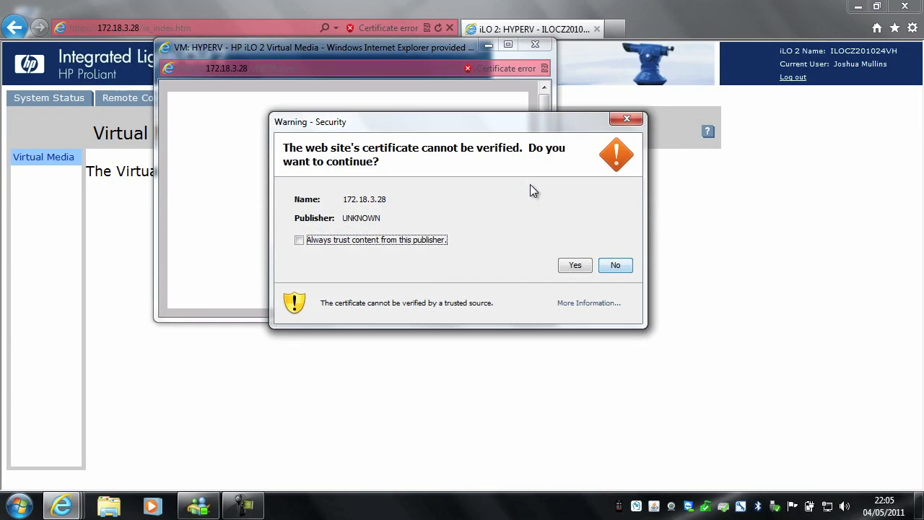
{"action": "left_click", "coordinate": [362, 240]}
{"action": "left_click", "coordinate": [572, 265]}
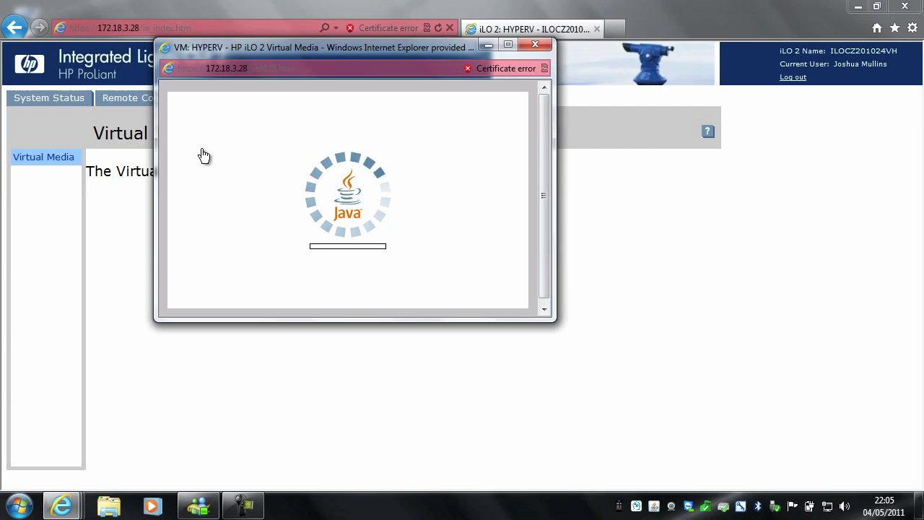
Step: Close the Virtual Media applet window and go to the Power Management page
{"action": "left_click", "coordinate": [535, 45]}
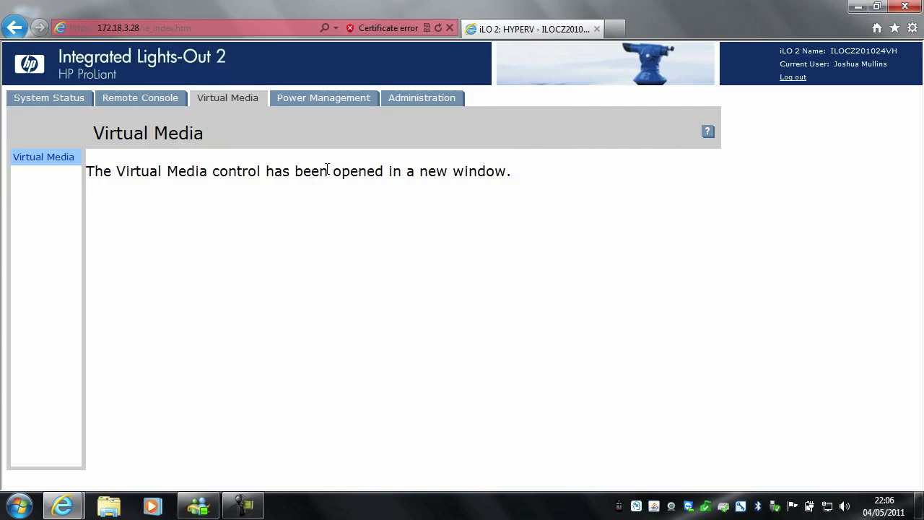
{"action": "left_click", "coordinate": [306, 103]}
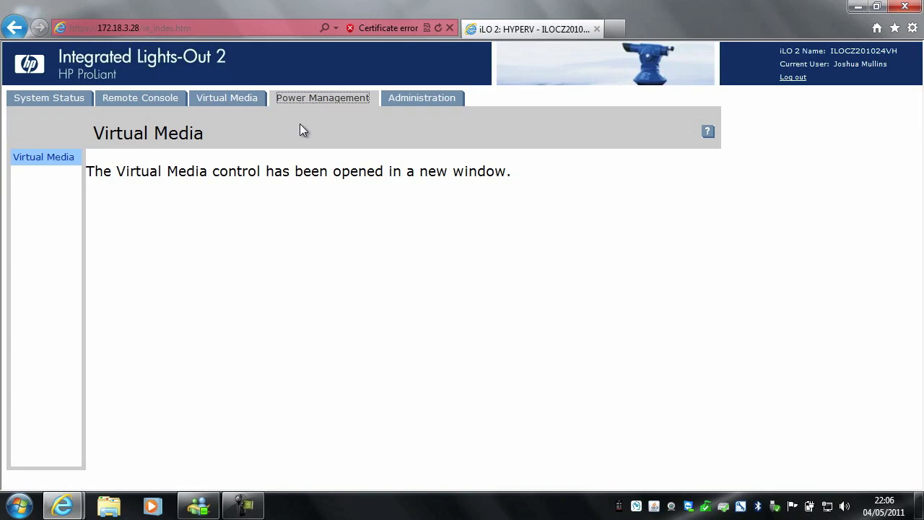
{"action": "left_click", "coordinate": [303, 101]}
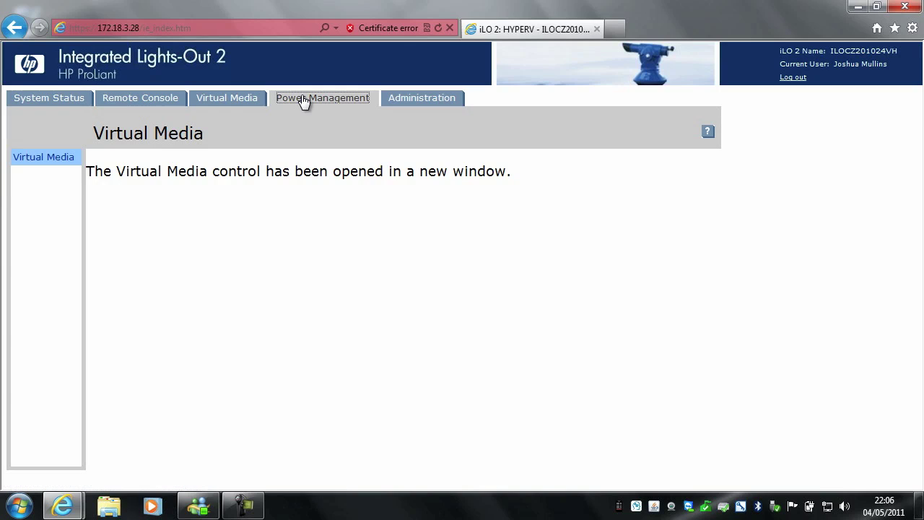
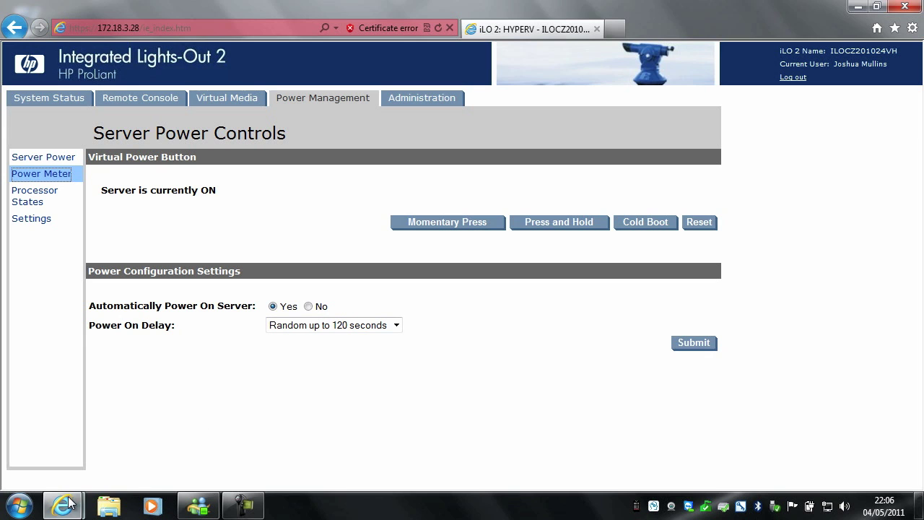
Step: Bring the Integrated Remote Console to the front to watch Windows shutting down
{"action": "left_click", "coordinate": [221, 418]}
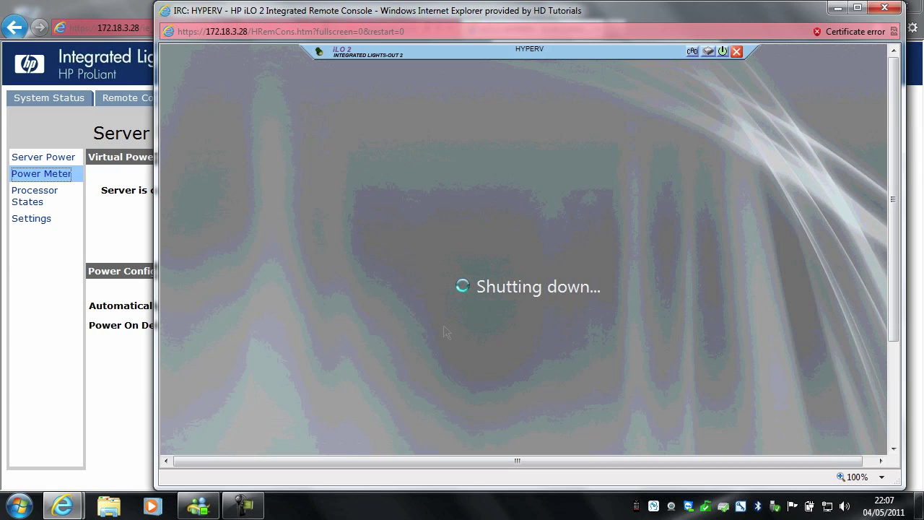
Step: Minimize the remote console, view Processor States, then restore the console from the taskbar preview
{"action": "left_click_drag", "start_coordinate": [895, 316], "coordinate": [860, 231]}
{"action": "left_click", "coordinate": [837, 9]}
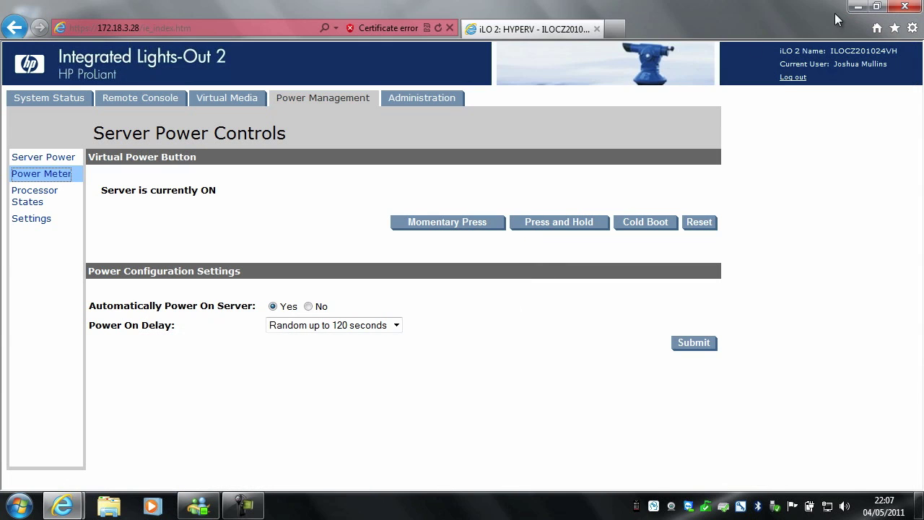
{"action": "left_click", "coordinate": [34, 198]}
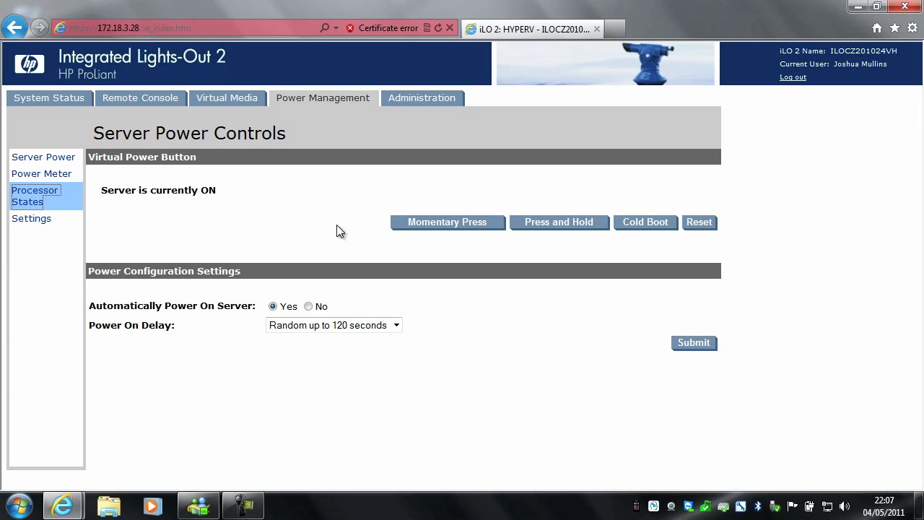
{"action": "mouse_move", "coordinate": [62, 505]}
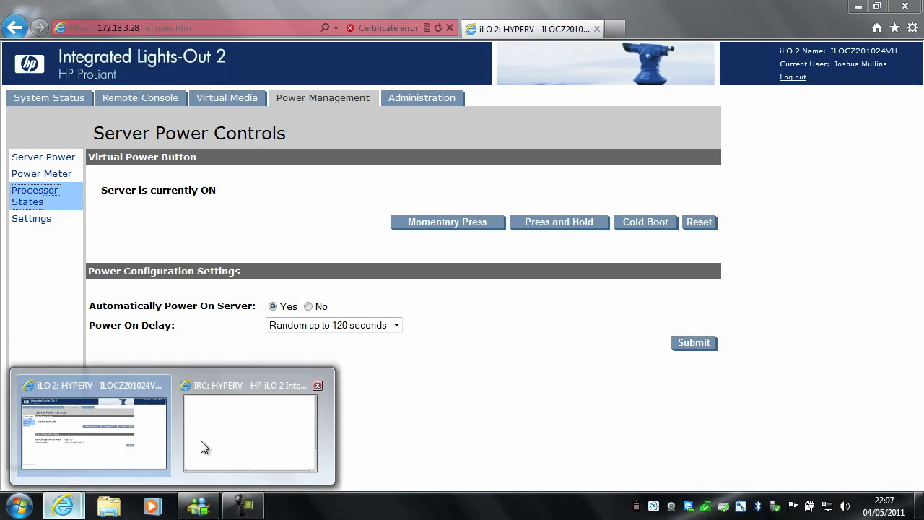
{"action": "left_click", "coordinate": [201, 439]}
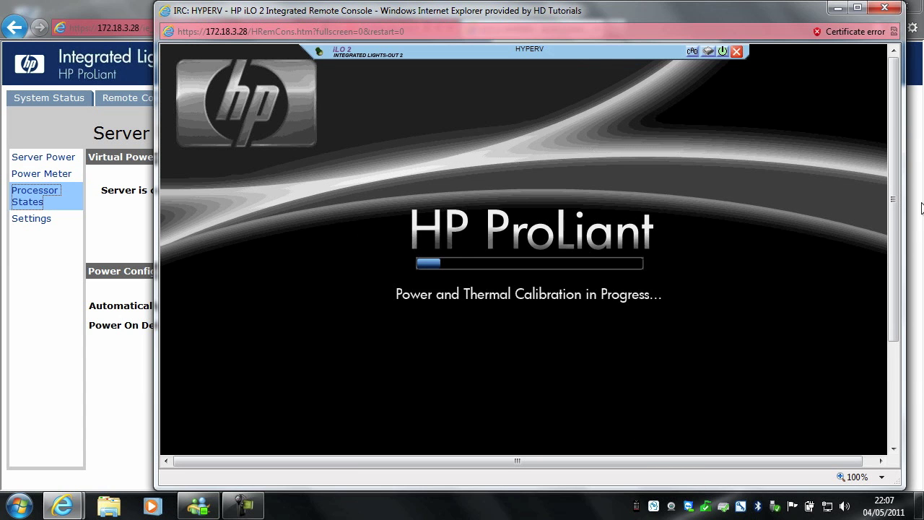
Step: Follow the reboot until the HP ProLiant POST screen shows Power and Thermal Calibration in Progress
{"action": "left_click_drag", "start_coordinate": [893, 214], "coordinate": [881, 195]}
Step: Close the remote console, go to Power Meter, then refresh and stop the iLO page at 172.18.3.28
{"action": "left_click", "coordinate": [737, 51]}
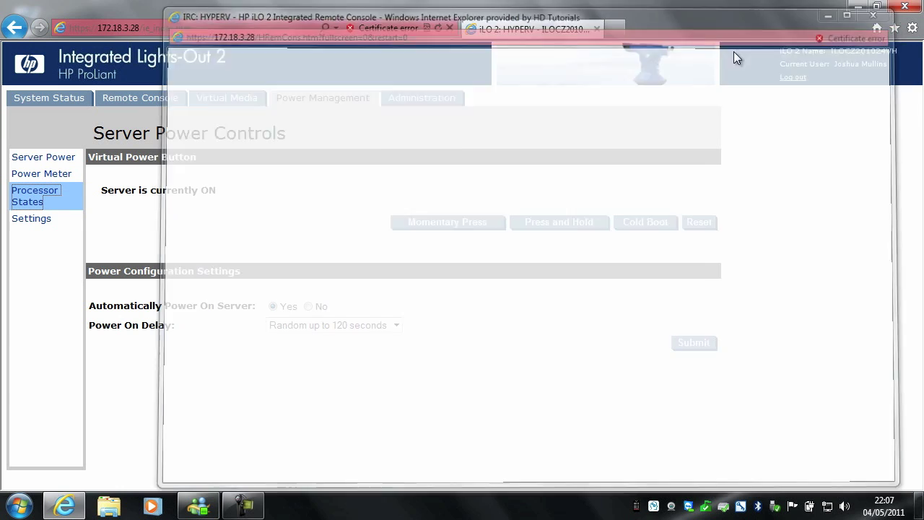
{"action": "left_click", "coordinate": [42, 175]}
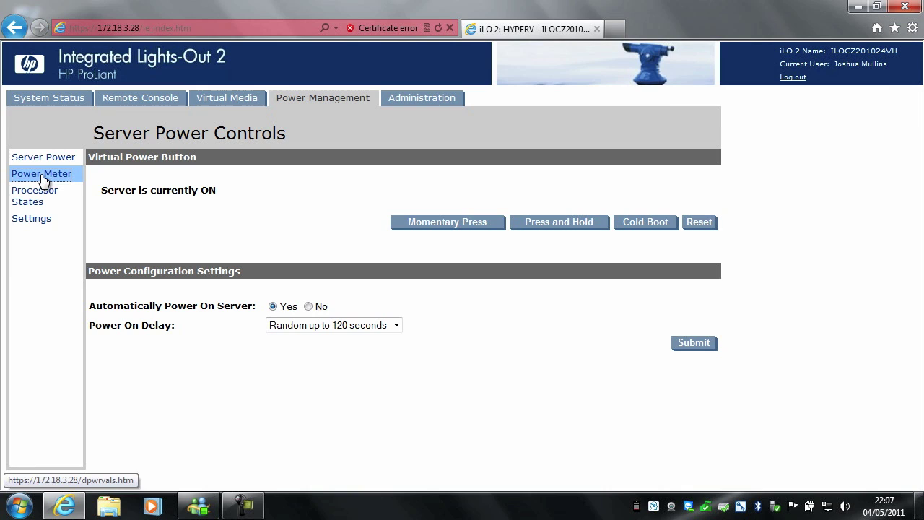
{"action": "left_click", "coordinate": [438, 27]}
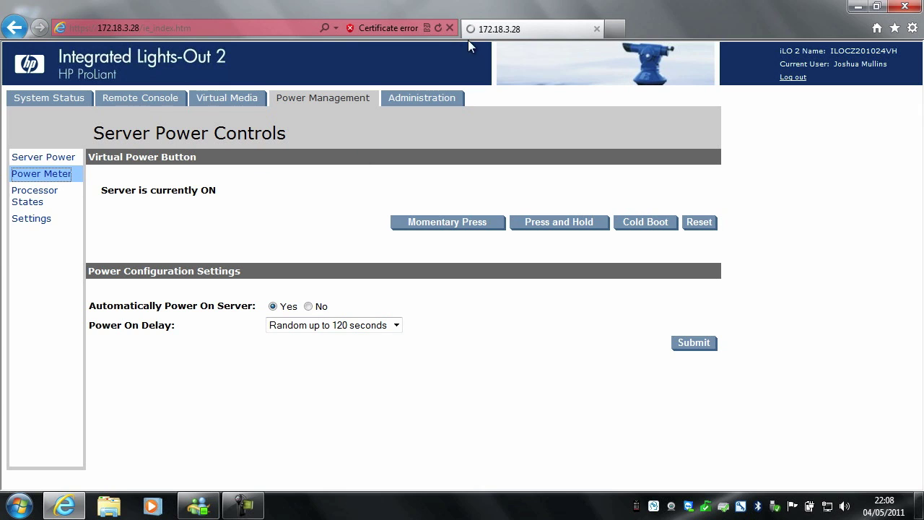
{"action": "left_click", "coordinate": [451, 28]}
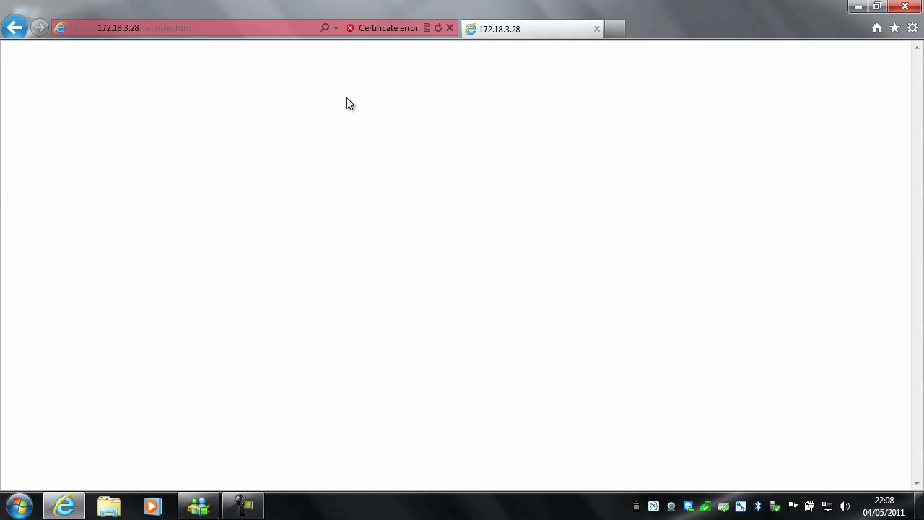